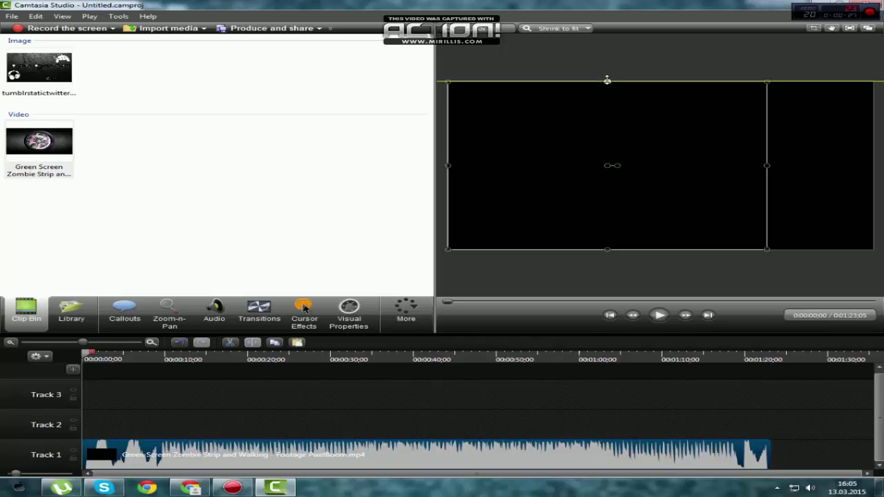
Stretch the zombie clip to fill the canvas width and cut about the first 10 seconds from the timeline.
drag(766, 165, 875, 166)
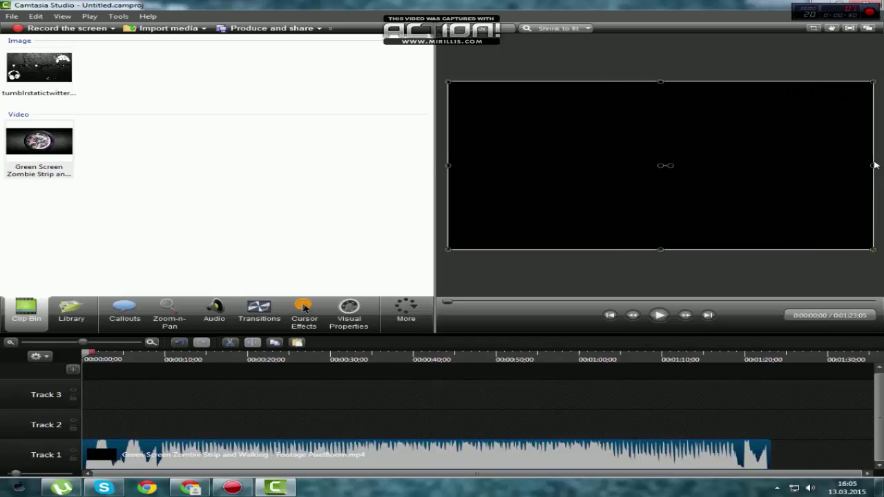
click(660, 315)
click(660, 315)
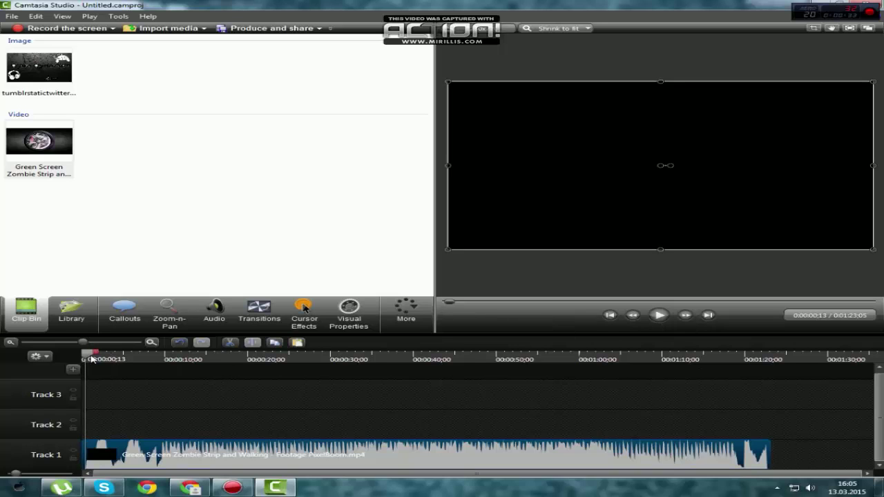
mouse_move(92, 358)
mouse_down()
mouse_move(232, 348)
mouse_move(157, 351)
mouse_move(166, 352)
mouse_move(2, 394)
mouse_up()
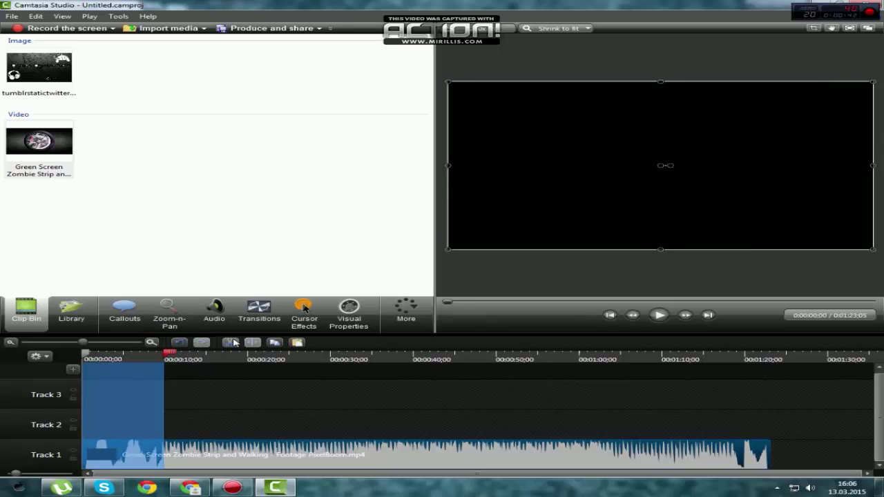
click(232, 343)
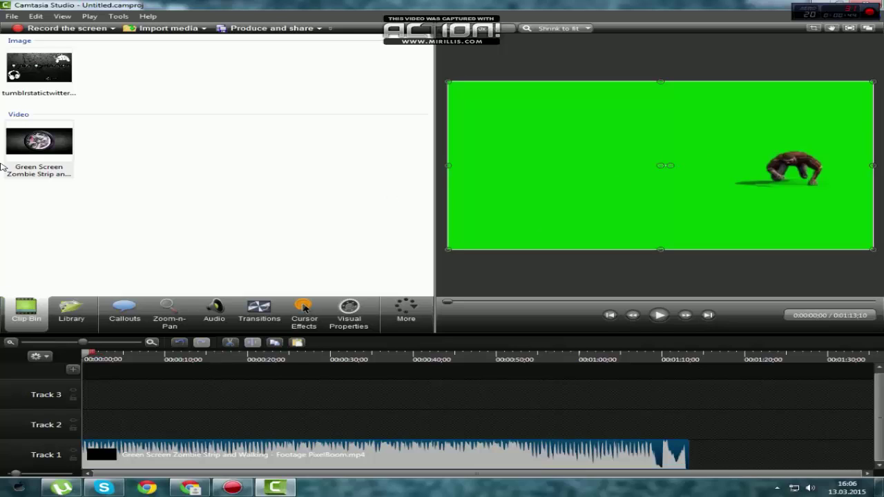
Add the tumblrstatictwitter-siyah-arkaplan.jpg image at the start of Track 2 and move the zombie clip above it to Track 3.
click(34, 76)
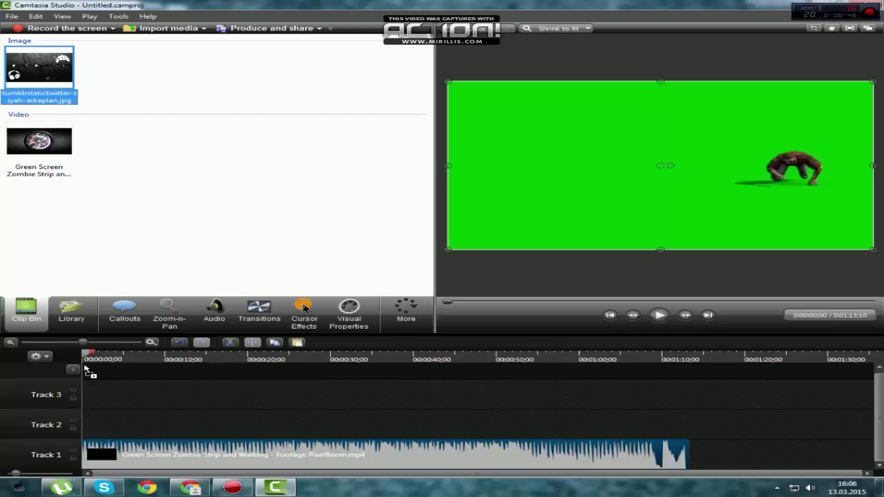
drag(88, 423, 105, 427)
drag(280, 449, 116, 411)
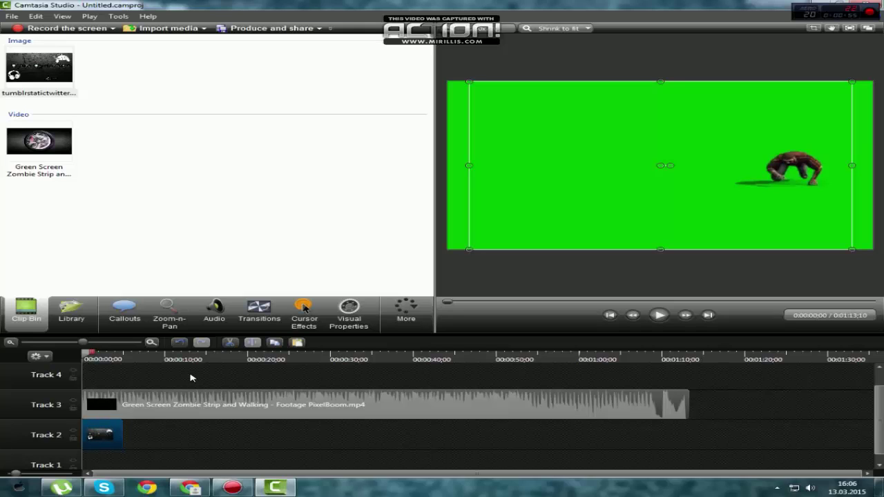
click(658, 315)
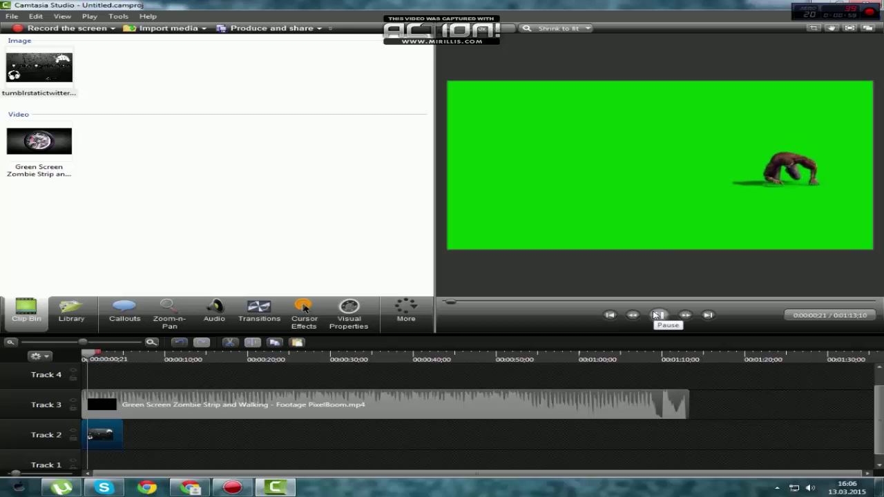
click(659, 315)
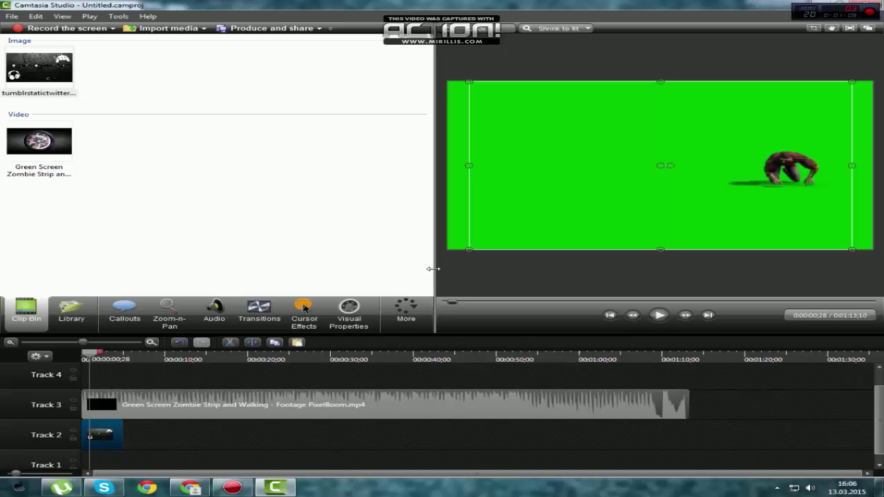
Enable the Remove a color effect on the zombie clip in Track 3.
mouse_move(433, 268)
mouse_down()
mouse_move(498, 273)
mouse_move(410, 275)
mouse_move(439, 278)
mouse_up()
click(354, 311)
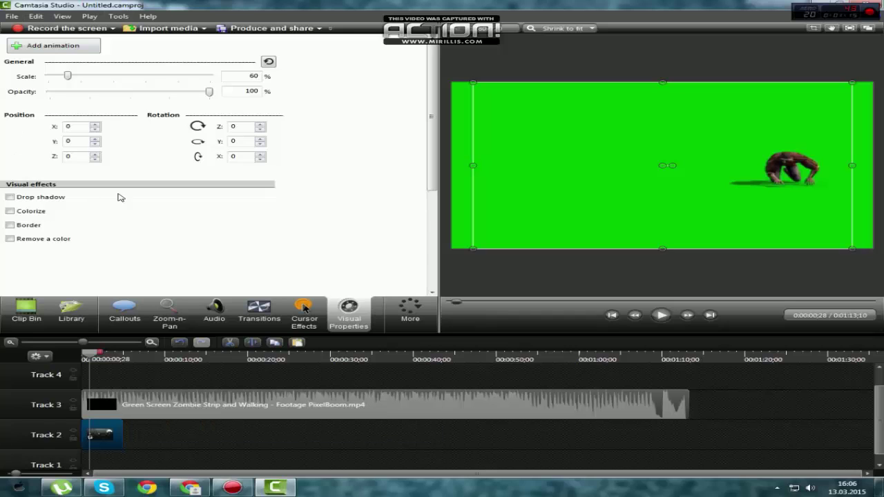
click(188, 399)
click(177, 405)
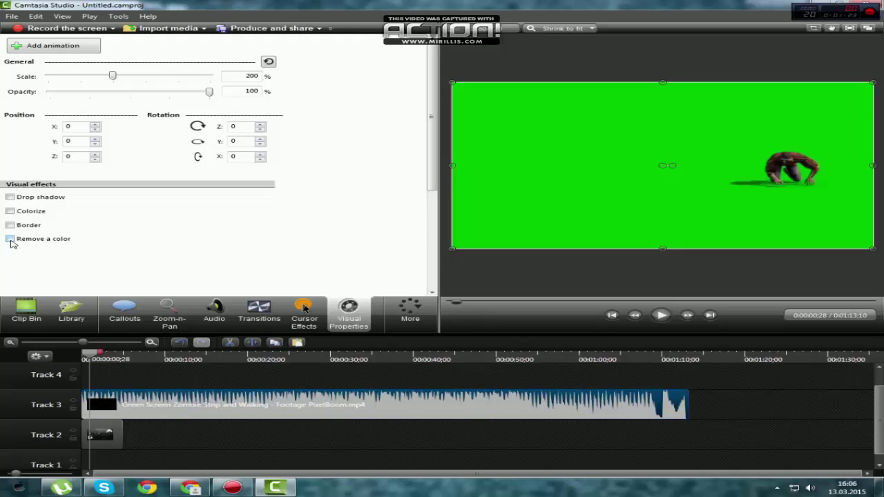
click(11, 239)
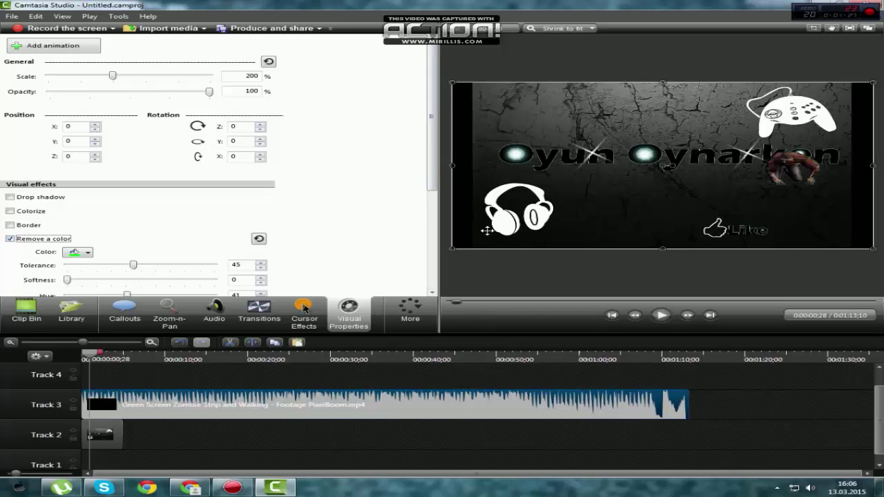
Set the color removal Tolerance to 35 and Hue to 0, keeping Softness at 0.
scroll(434, 175, down, 2)
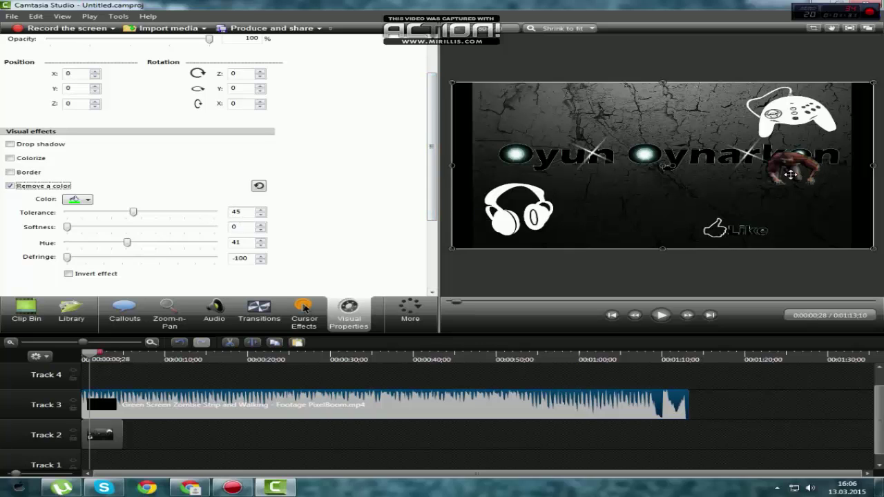
drag(135, 214, 68, 228)
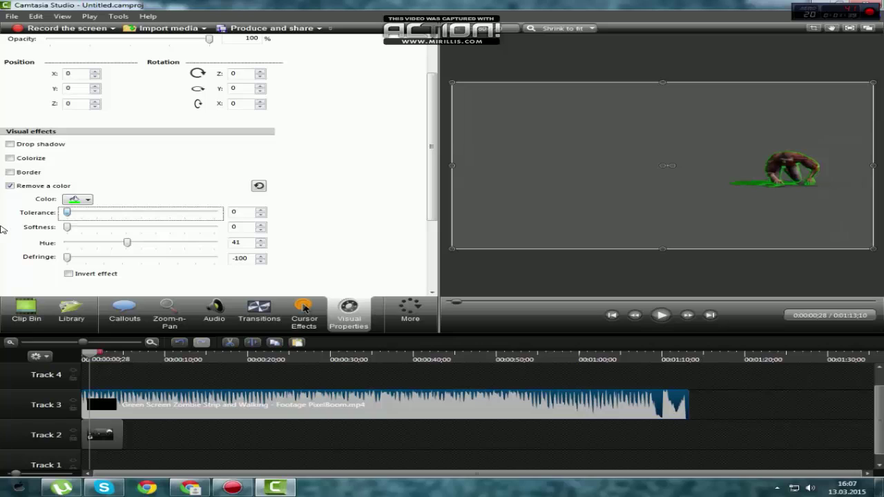
drag(1, 230, 124, 231)
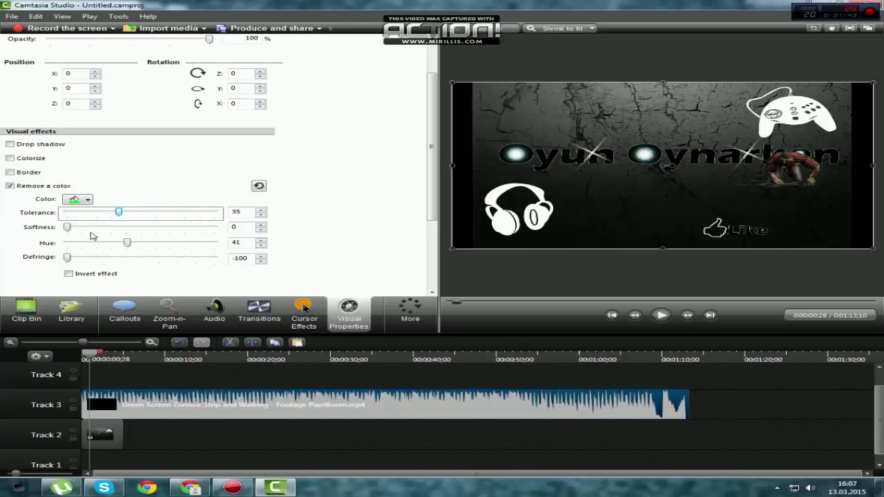
mouse_move(69, 230)
mouse_down()
mouse_move(214, 232)
mouse_move(78, 232)
mouse_up()
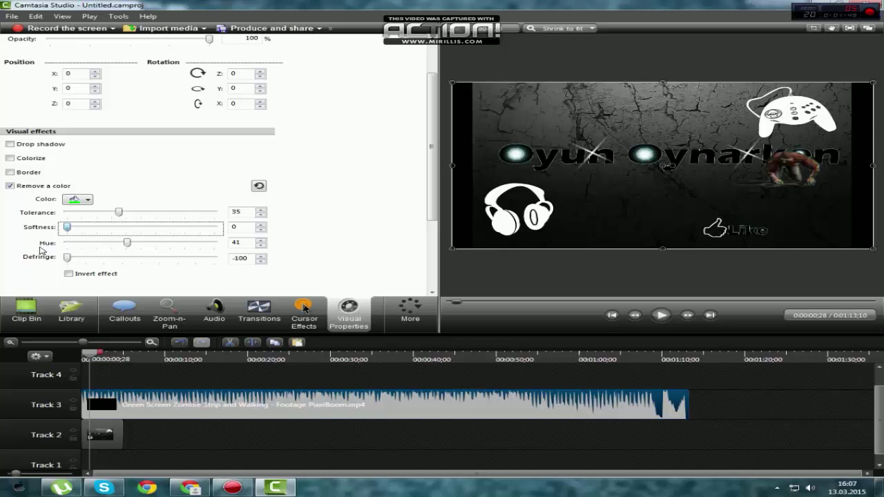
drag(129, 243, 36, 250)
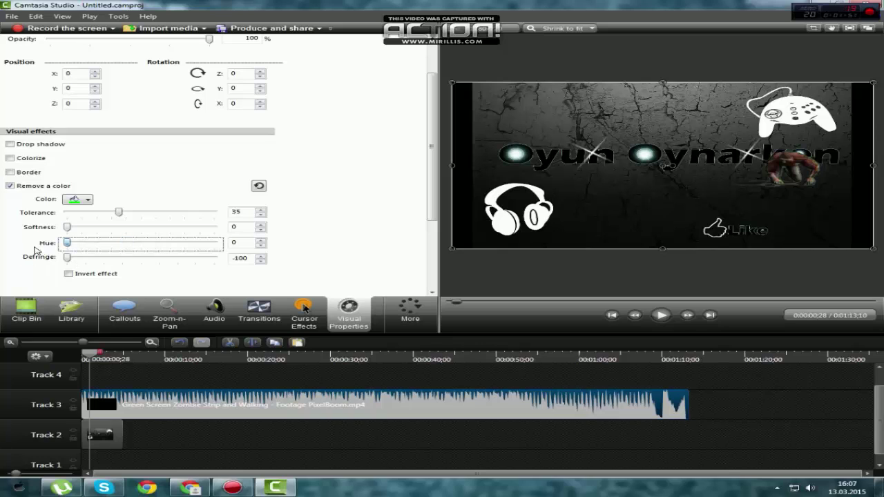
Try the color removal with Tolerance 0, Softness 36, Hue 100 and Defringe -100.
drag(119, 212, 51, 217)
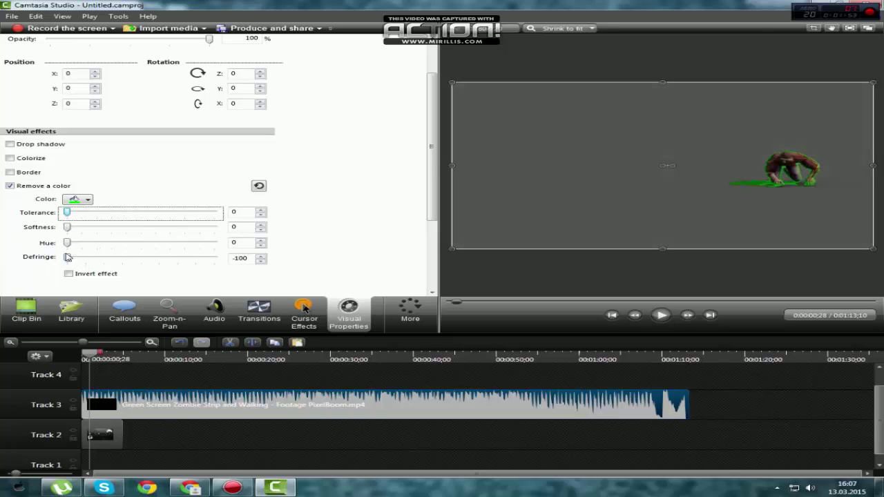
click(67, 257)
drag(67, 259, 45, 271)
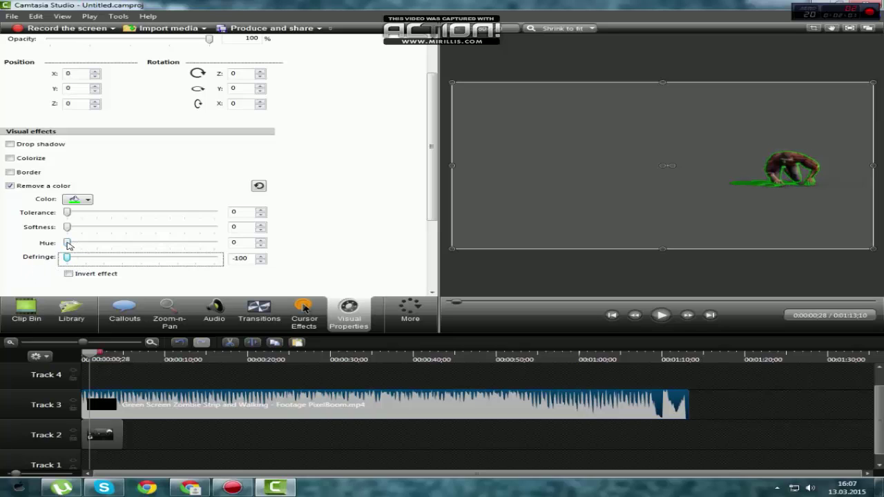
drag(68, 245, 353, 259)
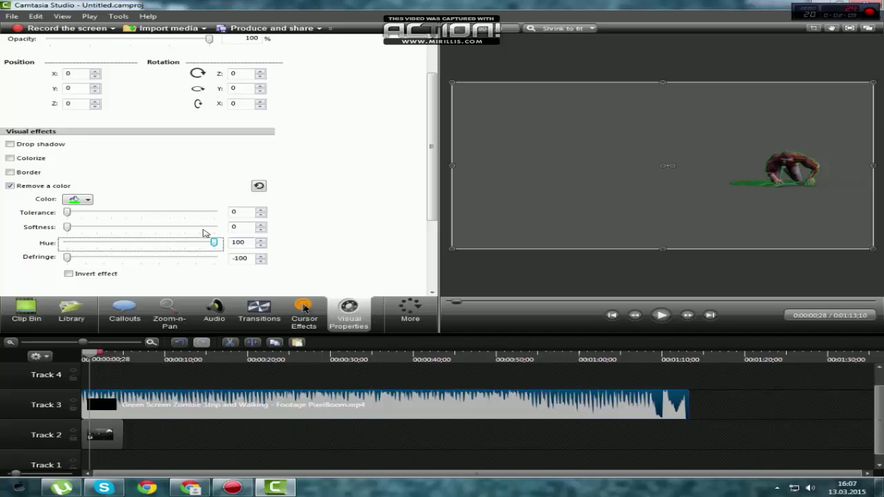
drag(69, 228, 130, 230)
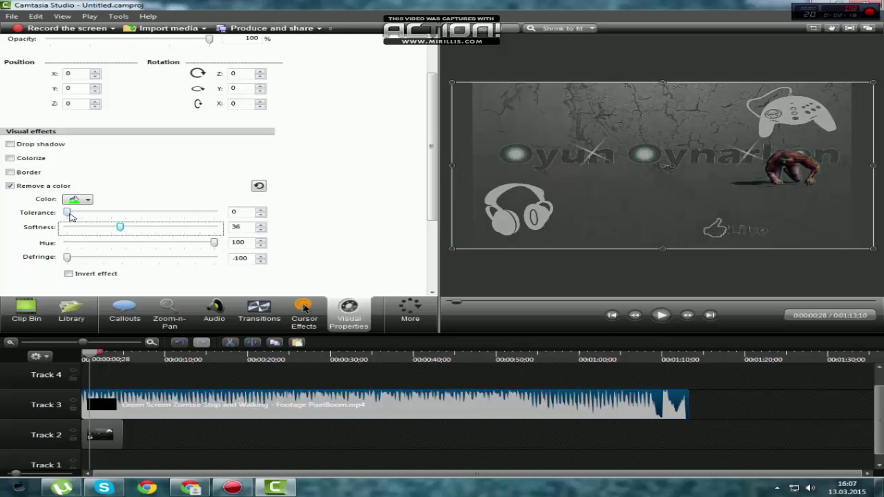
Experiment with different Tolerance and Softness amounts for the color removal, settling on Tolerance 0 and Softness 42.
drag(68, 213, 2, 244)
drag(94, 215, 252, 237)
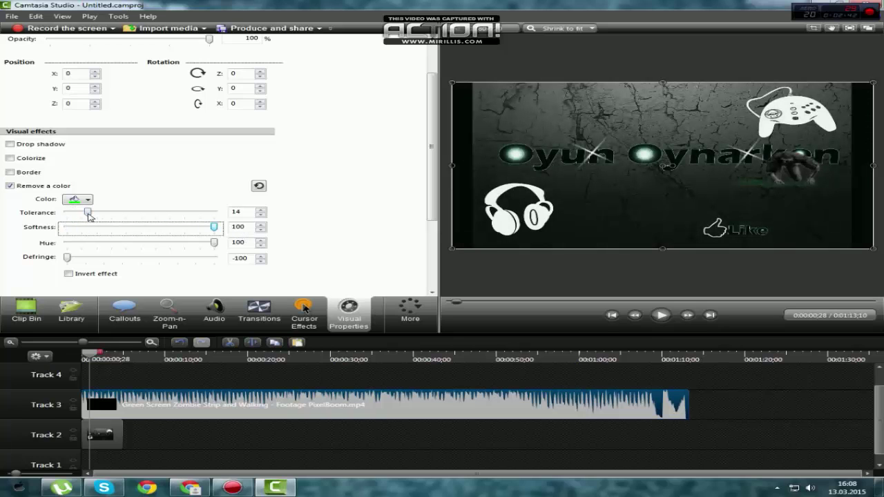
drag(89, 216, 125, 214)
drag(215, 229, 43, 257)
mouse_move(125, 214)
mouse_down()
mouse_move(200, 216)
mouse_move(130, 214)
mouse_move(20, 237)
mouse_move(136, 230)
mouse_move(127, 231)
mouse_up()
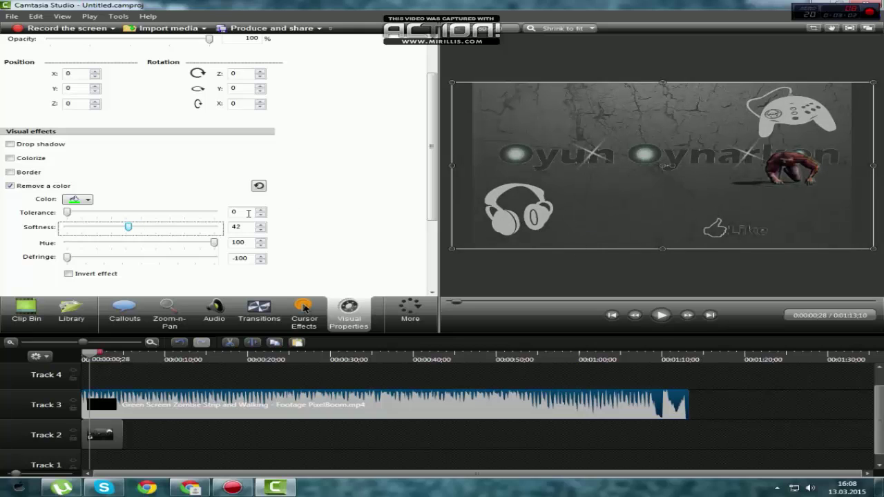
Play back the composite briefly to check the keyed zombie against the background image.
click(661, 315)
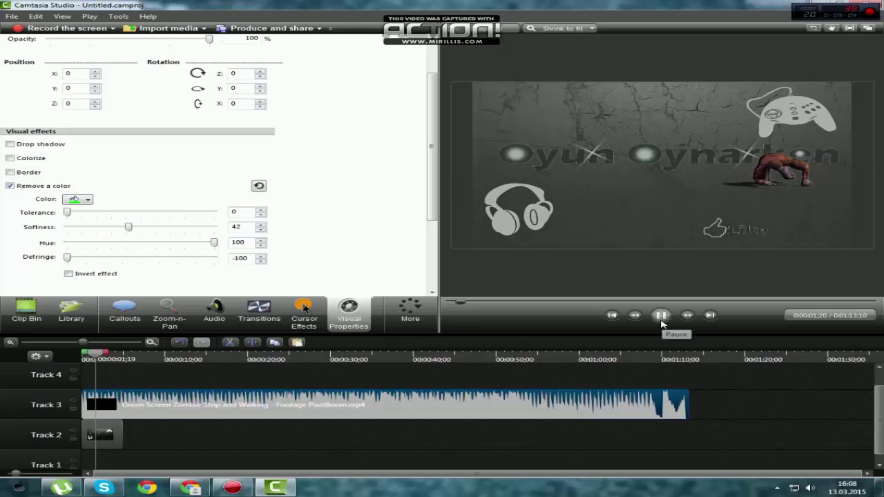
click(661, 315)
click(103, 434)
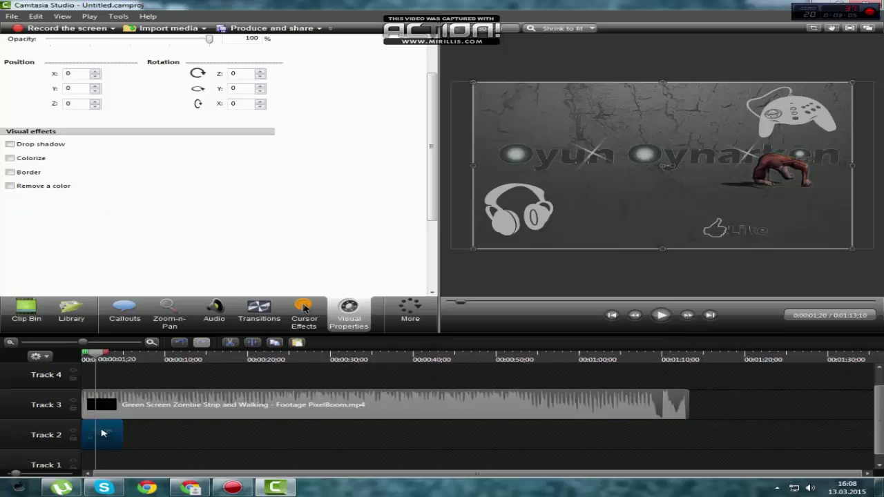
click(531, 193)
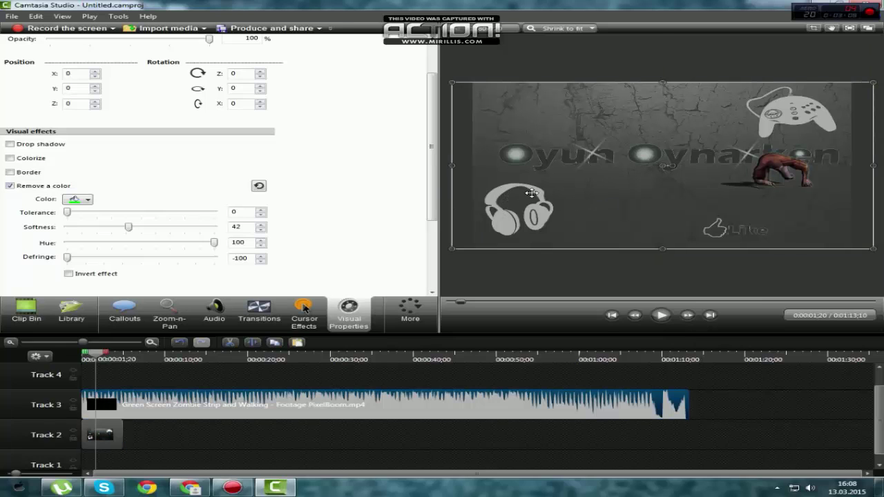
mouse_move(512, 168)
mouse_down()
mouse_move(578, 246)
mouse_move(551, 184)
mouse_move(543, 214)
mouse_move(505, 235)
mouse_move(449, 200)
mouse_move(445, 214)
mouse_move(463, 170)
mouse_move(512, 168)
mouse_up()
click(755, 383)
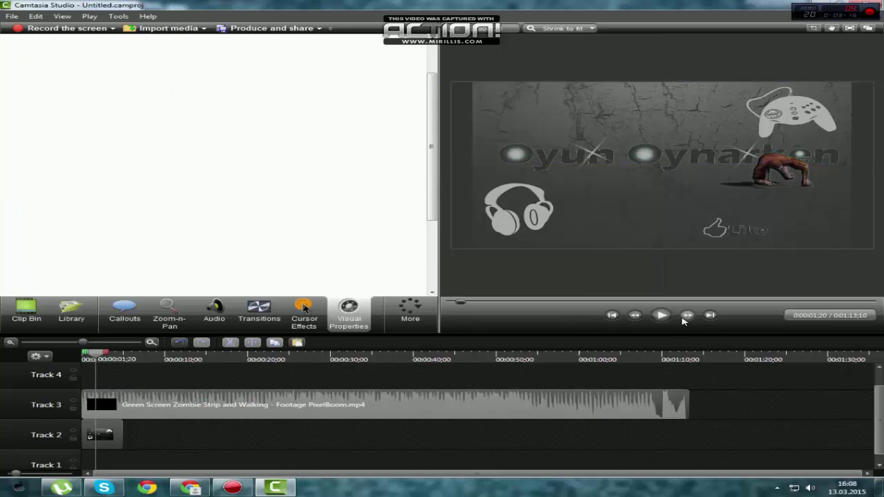
click(661, 315)
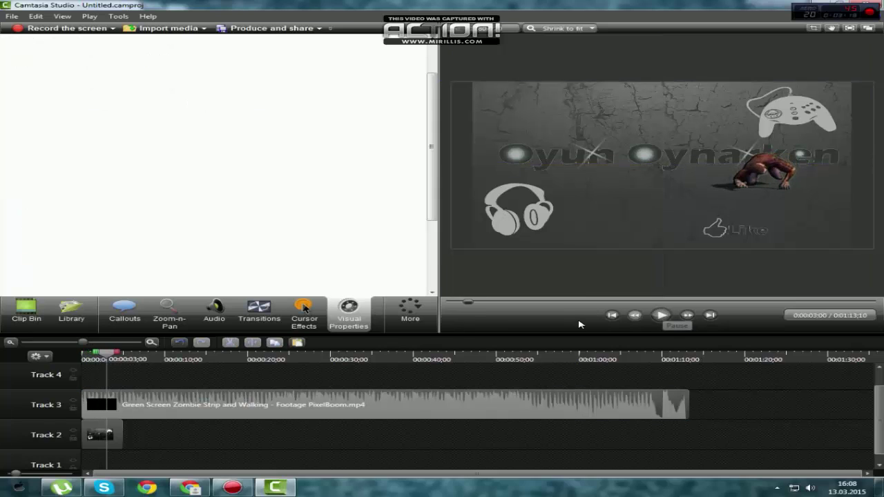
Reopen the zombie clip's visual properties and set the color removal Tolerance to 16 and Softness to 34.
click(41, 319)
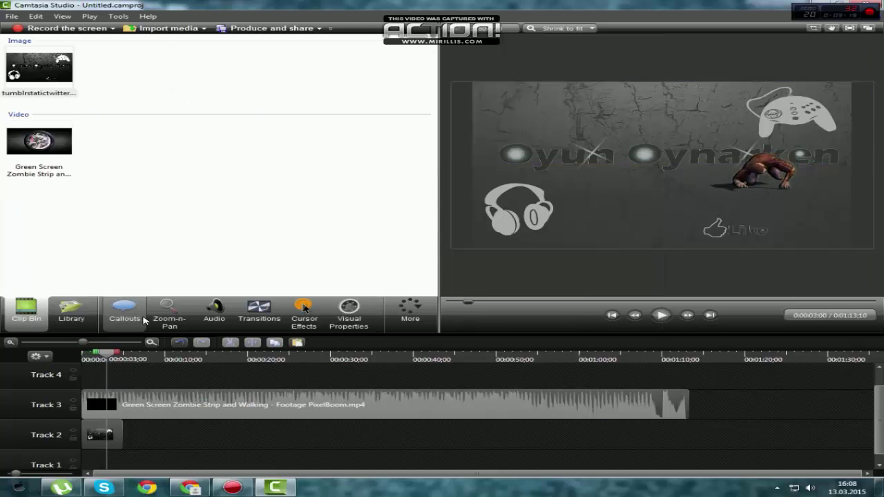
click(342, 318)
click(177, 400)
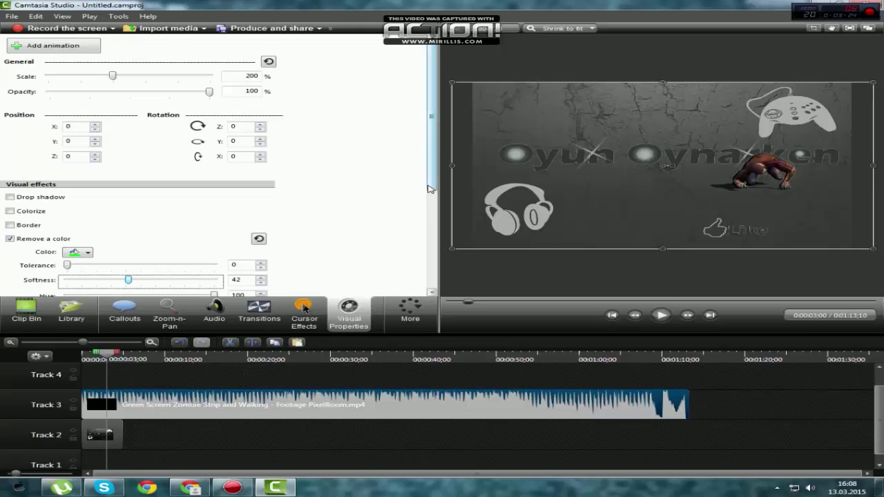
scroll(428, 193, down, 3)
drag(70, 205, 118, 223)
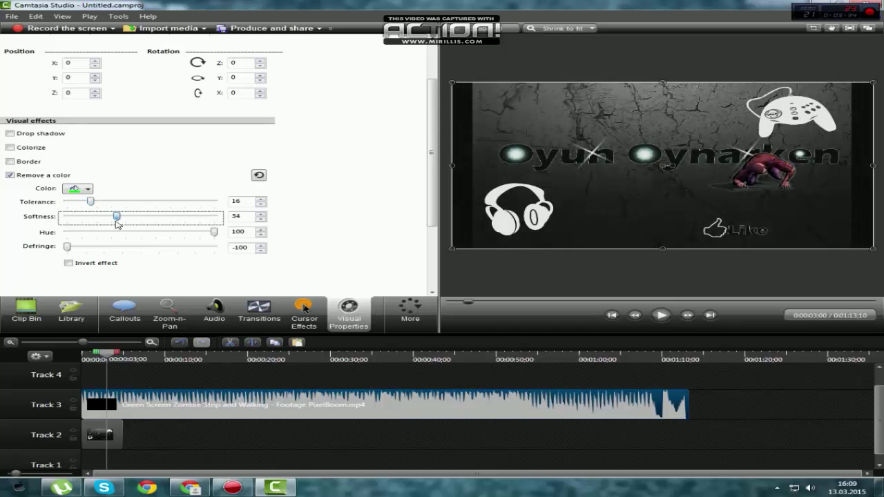
Reset the color removal Tolerance, Softness and Hue to 0 and set Defringe to 23.
drag(83, 201, 3, 214)
drag(111, 219, 50, 230)
drag(215, 234, 18, 242)
drag(76, 248, 159, 257)
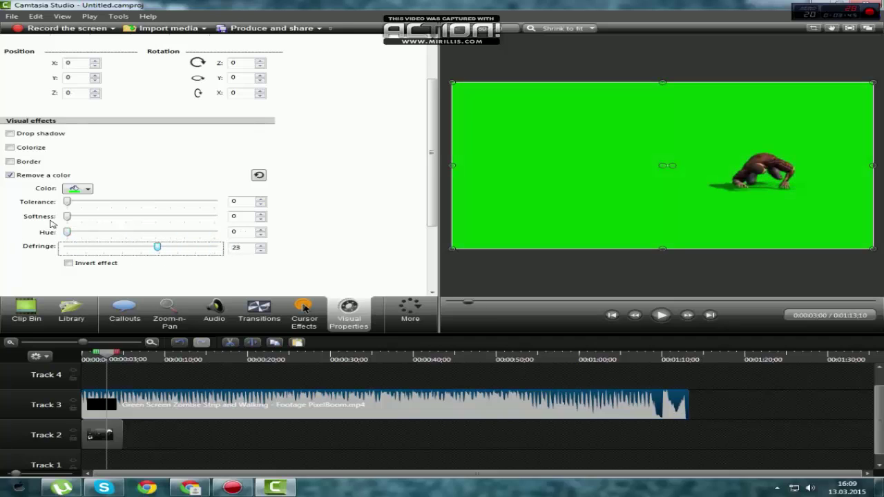
Raise the color removal Hue, Softness and Tolerance to 100 each.
drag(68, 233, 235, 243)
drag(79, 218, 231, 223)
drag(84, 200, 228, 215)
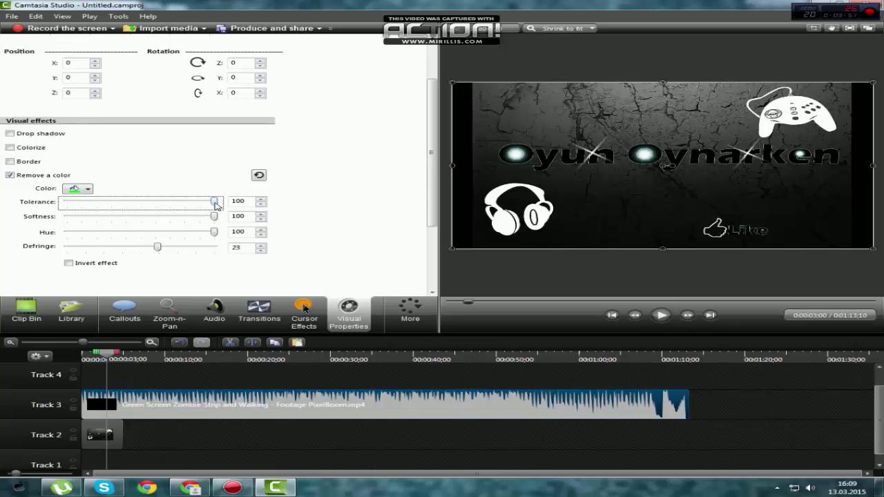
Set the color removal Tolerance to 52, Softness to 0 and Hue to 0.
drag(216, 204, 144, 206)
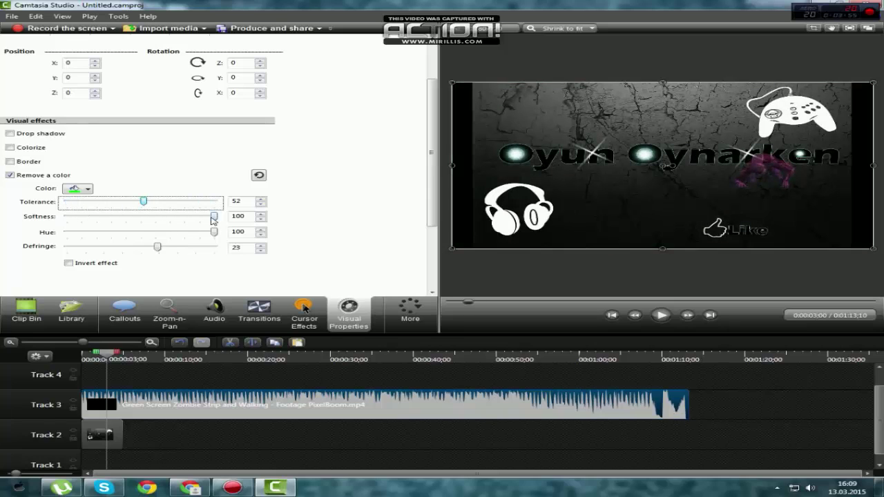
drag(213, 220, 66, 219)
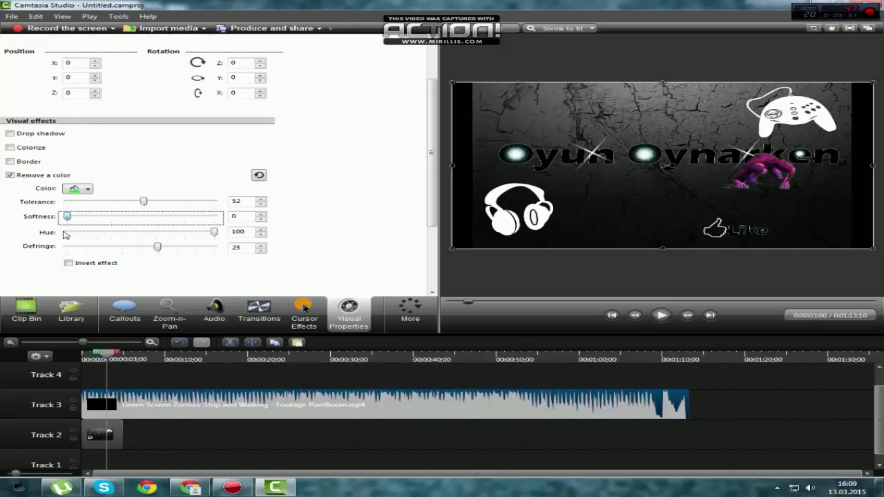
drag(214, 232, 10, 256)
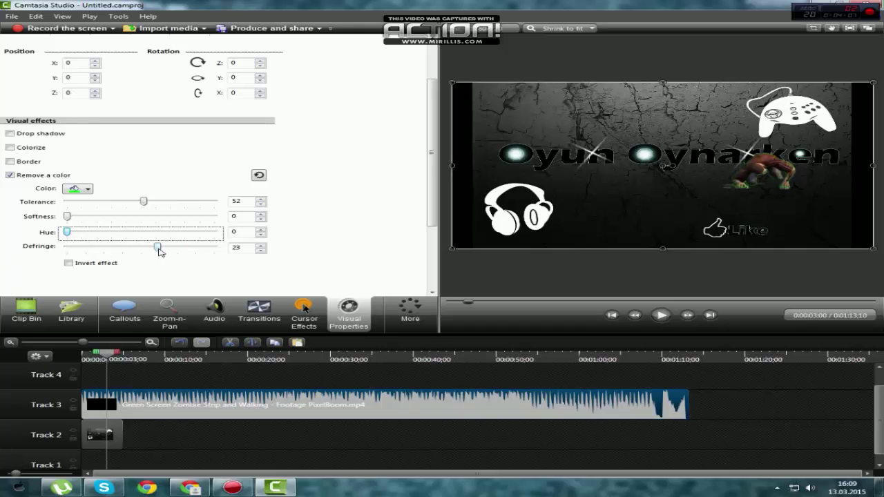
Set the zombie clip's color removal Defringe to -86, Hue to 25 and Tolerance to 51, keeping Softness at 0.
drag(154, 249, 80, 263)
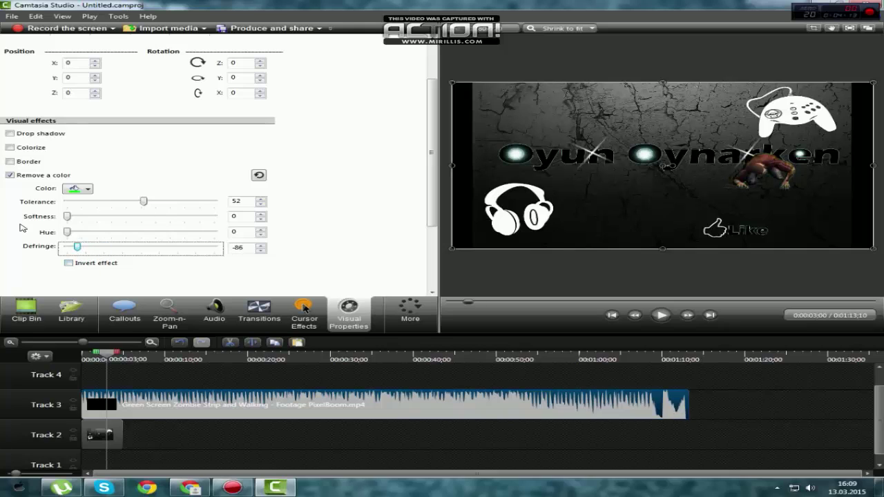
drag(66, 234, 99, 237)
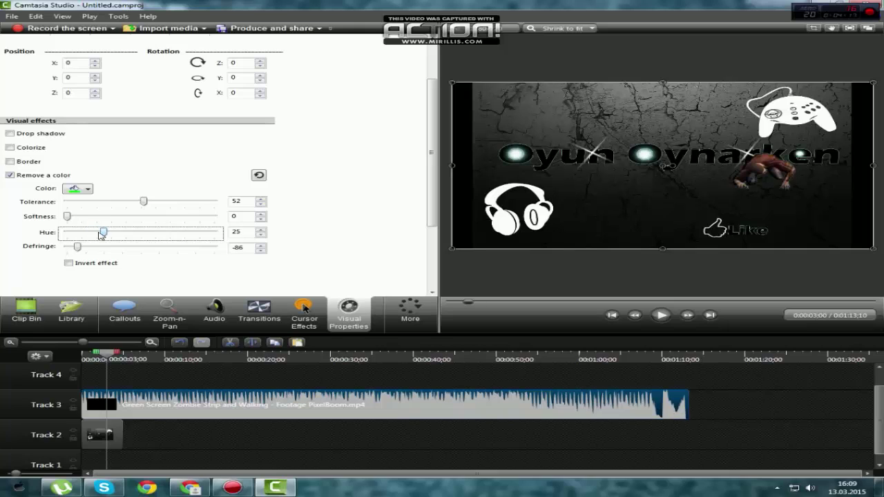
click(67, 217)
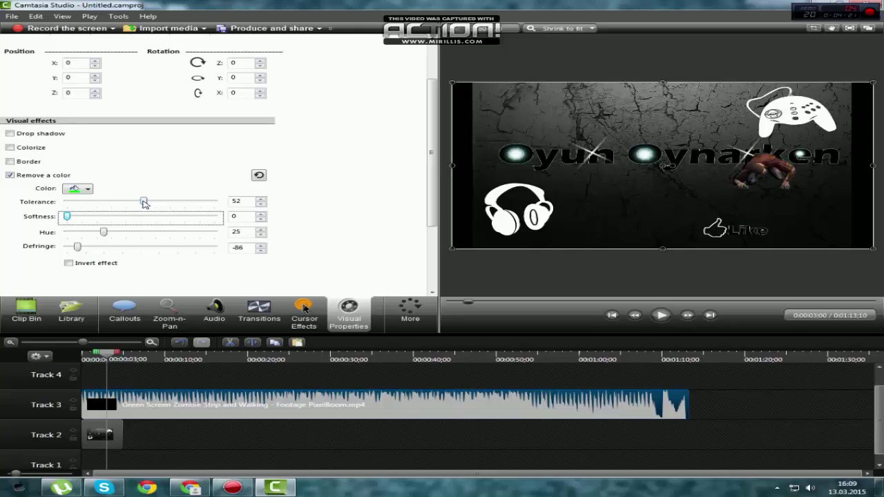
mouse_move(145, 204)
mouse_down()
mouse_move(155, 205)
mouse_move(139, 207)
mouse_up()
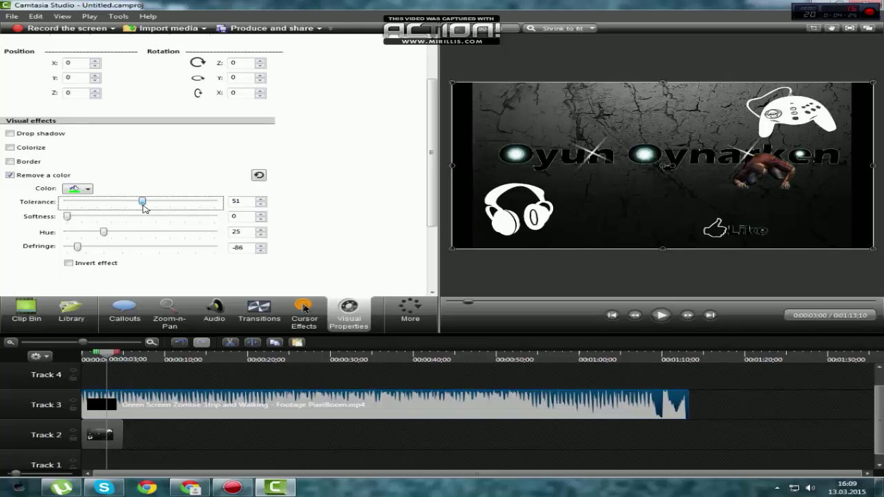
Preview the keyed zombie clip briefly and extend the background image on Track 2 to about 40 seconds.
click(667, 321)
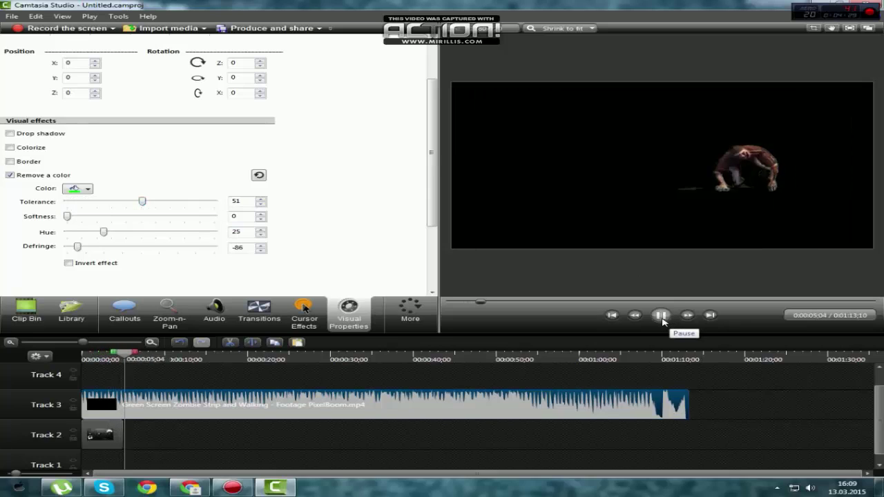
click(662, 316)
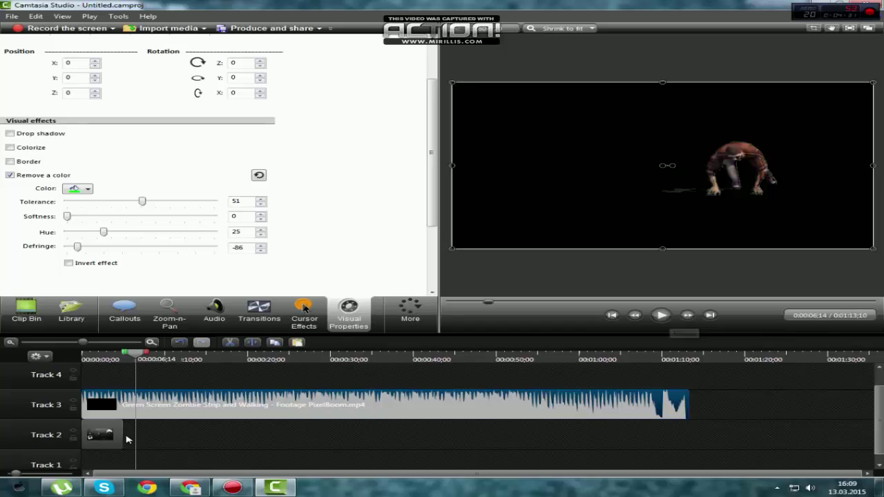
click(119, 434)
drag(119, 434, 412, 434)
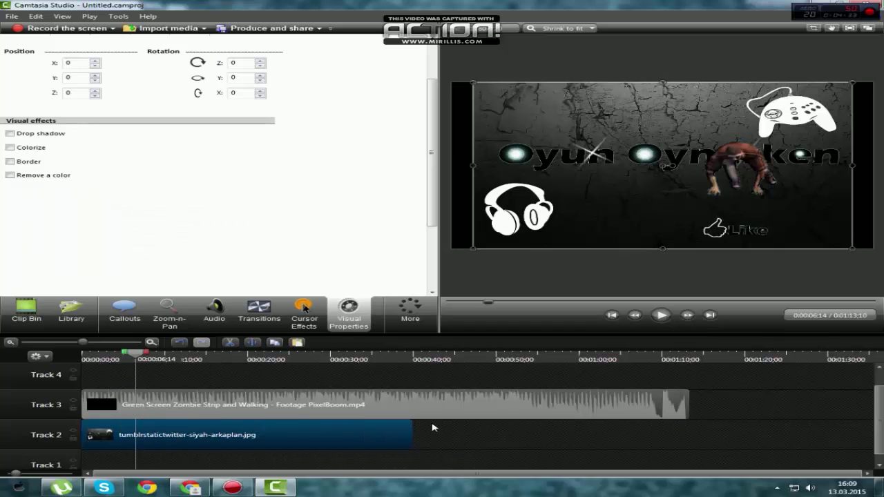
Stretch the background image horizontally on both sides to fill the full canvas width, and play back the composite.
drag(471, 166, 451, 166)
drag(853, 166, 873, 165)
click(661, 316)
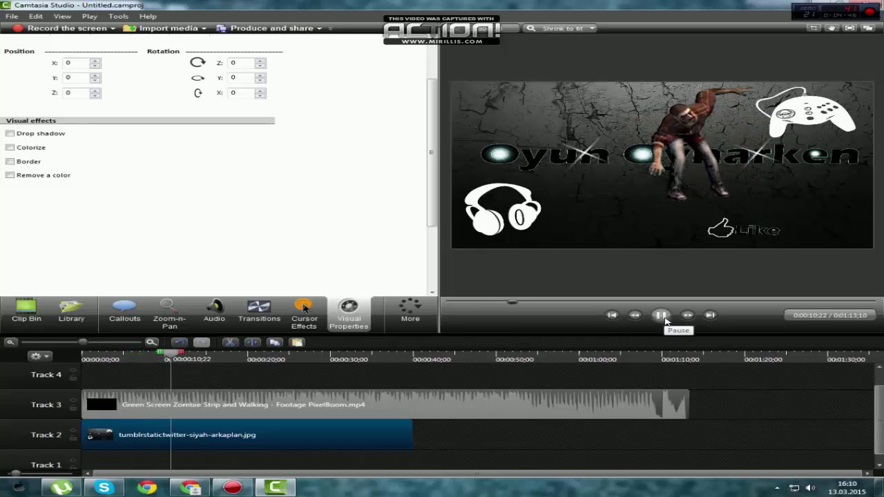
click(662, 317)
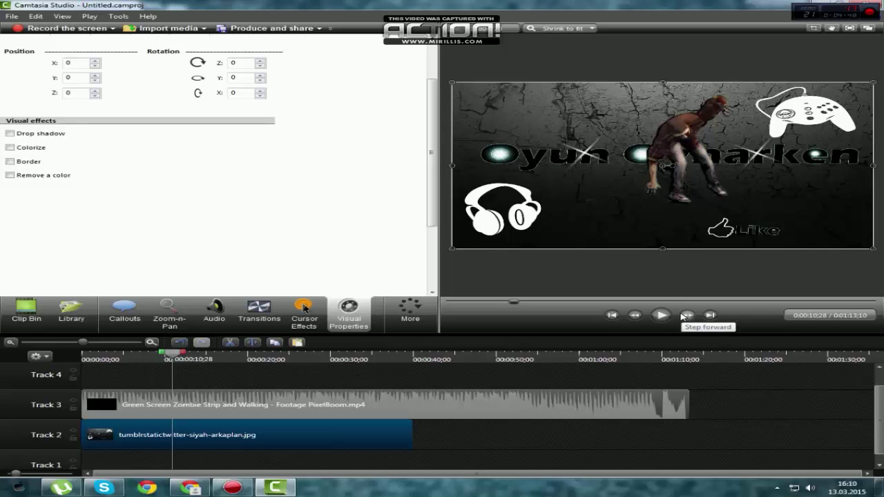